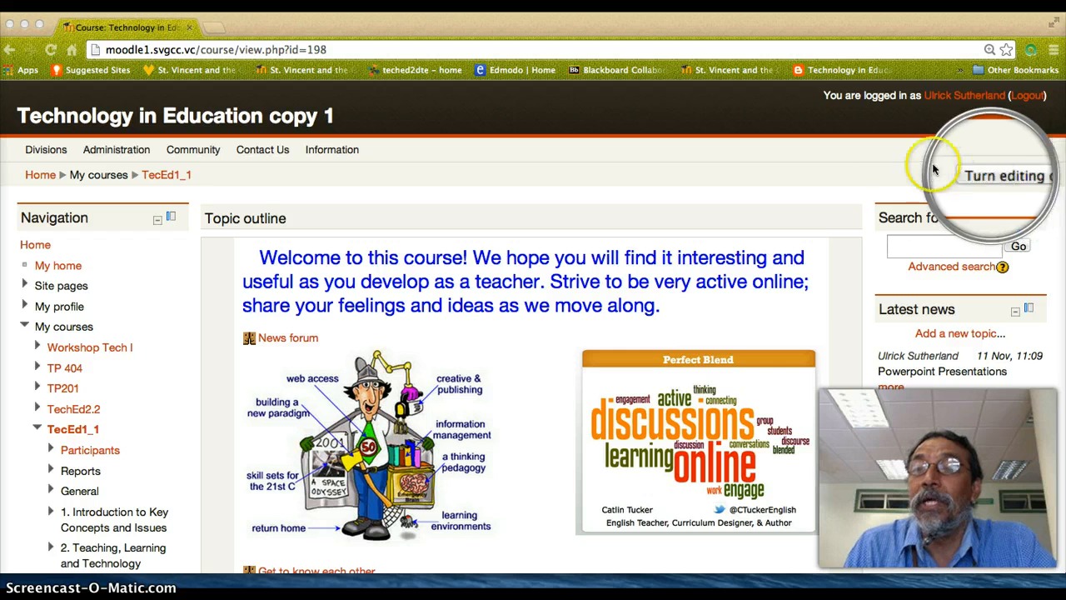
# - Turn on course editing and start adding a Blackboard Collaborate activity to section 2, Teaching, Learning and Technology
pyautogui.click(1006, 177)
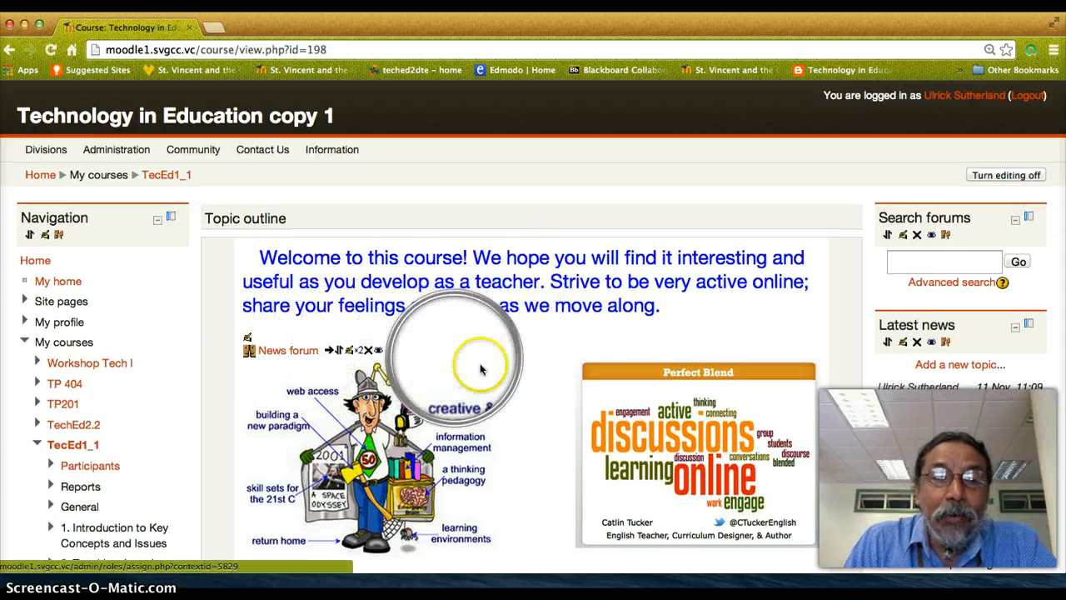
pyautogui.scroll(-3, 527, 421)
pyautogui.scroll(-5, 527, 423)
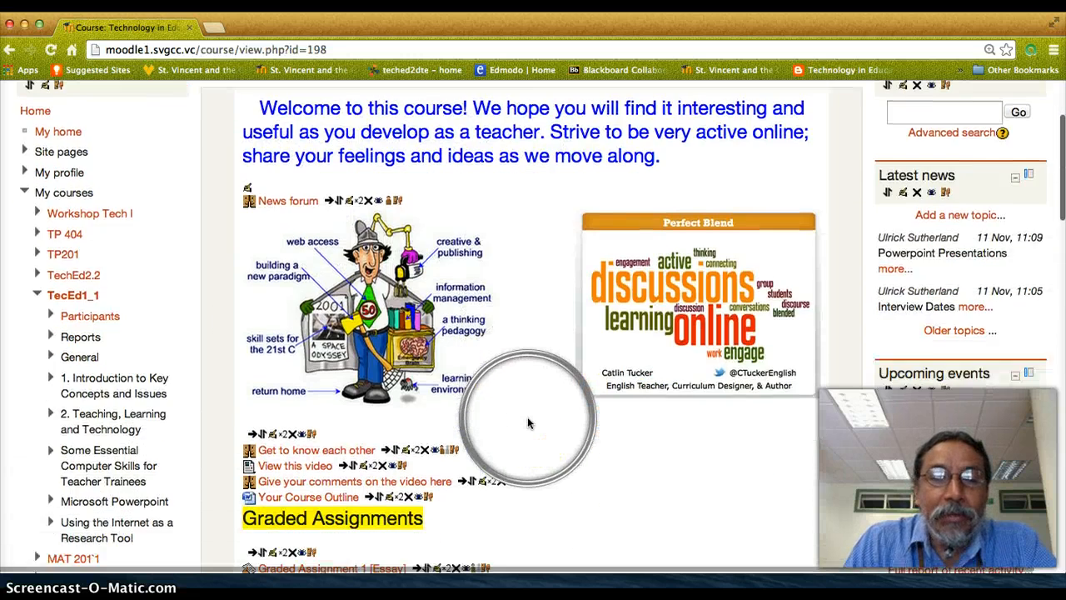
pyautogui.scroll(-7, 527, 421)
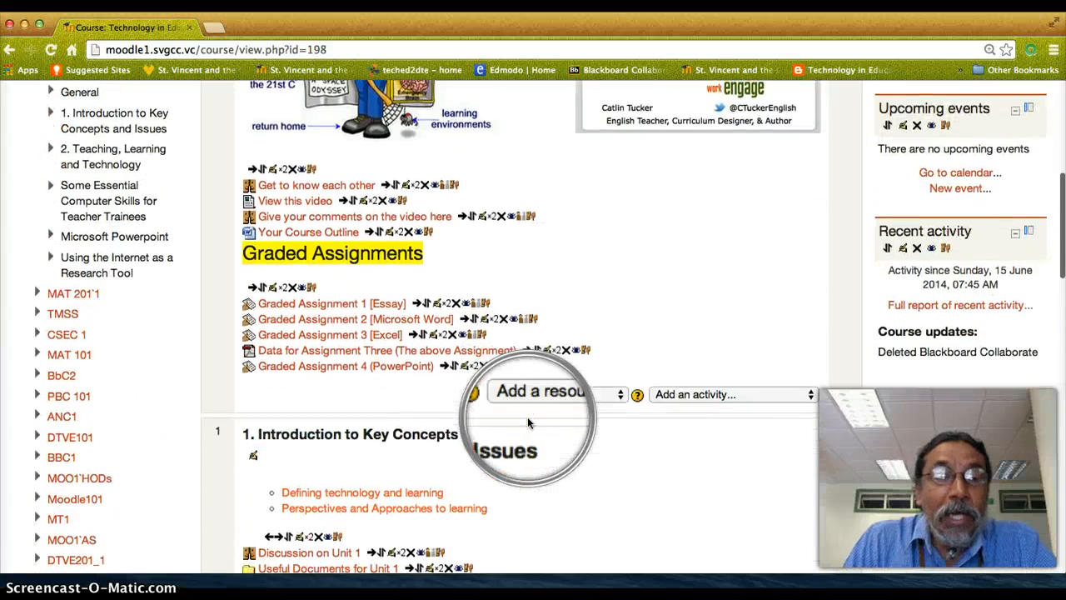
pyautogui.scroll(-2, 527, 411)
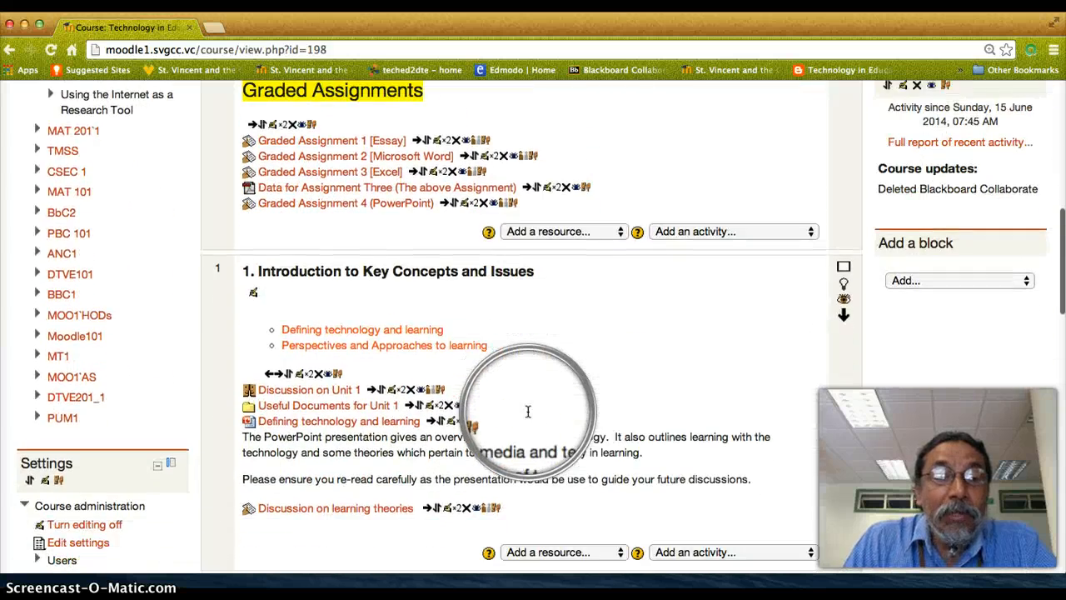
pyautogui.scroll(-8, 528, 411)
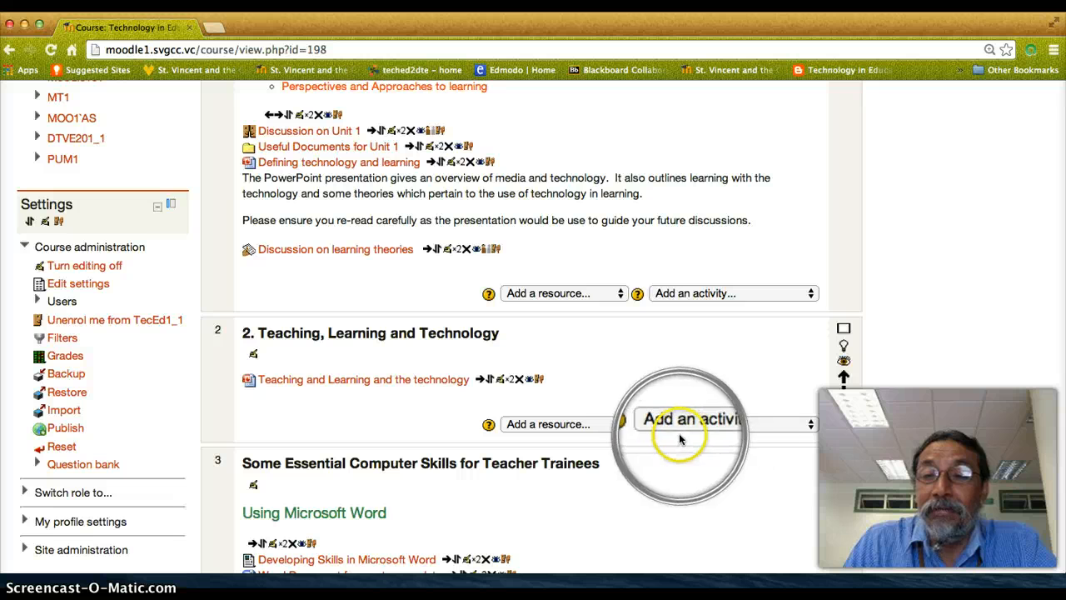
pyautogui.click(812, 425)
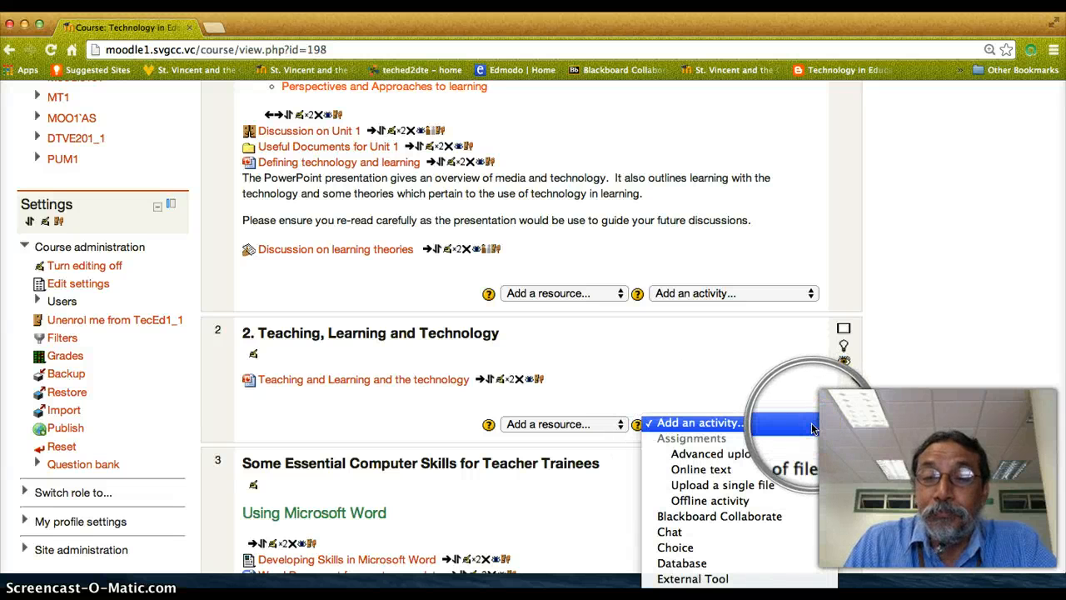
pyautogui.click(706, 518)
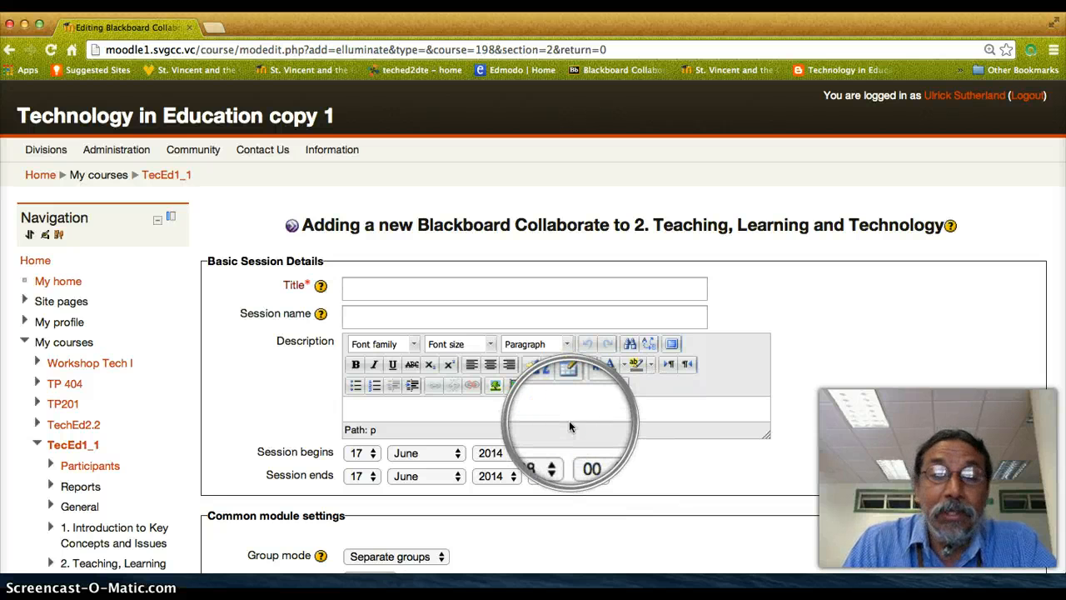
# - Title the activity "Test" and enter "Introduction To BbC" as the session name
pyautogui.click(404, 304)
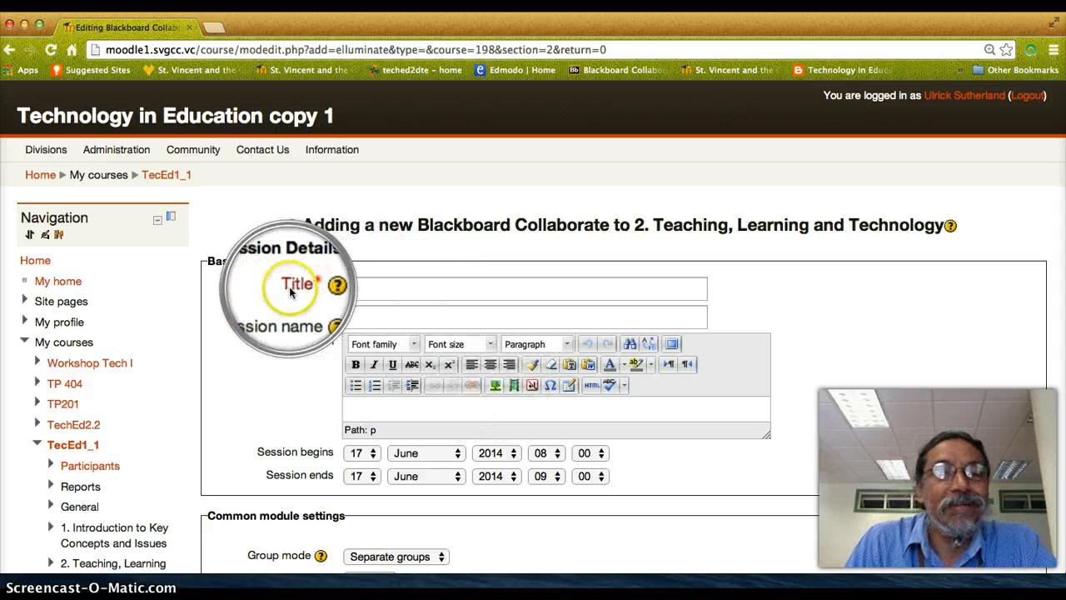
pyautogui.click(359, 289)
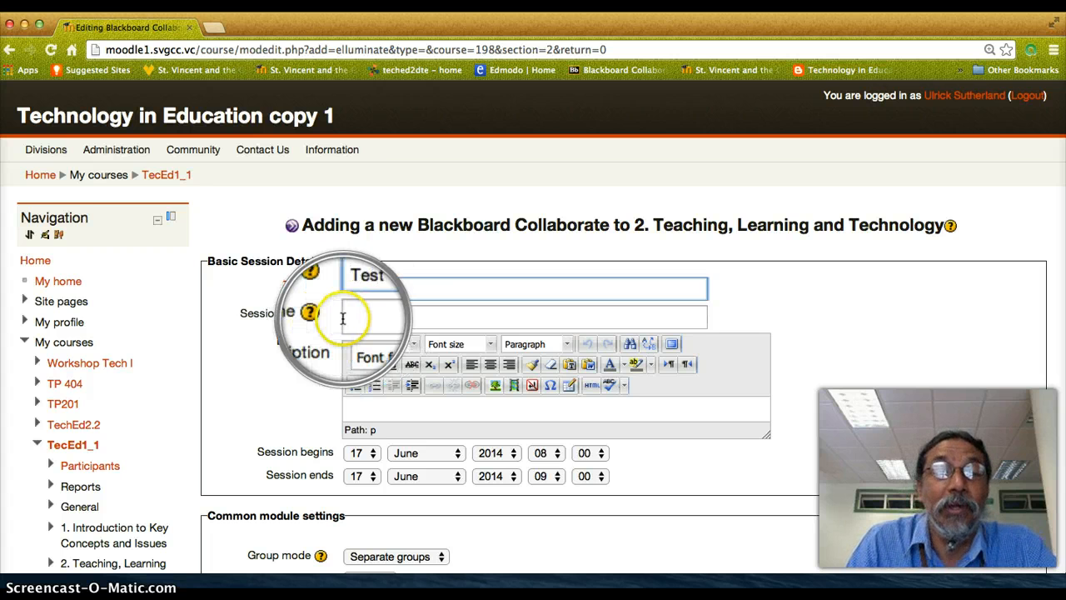
pyautogui.click(348, 316)
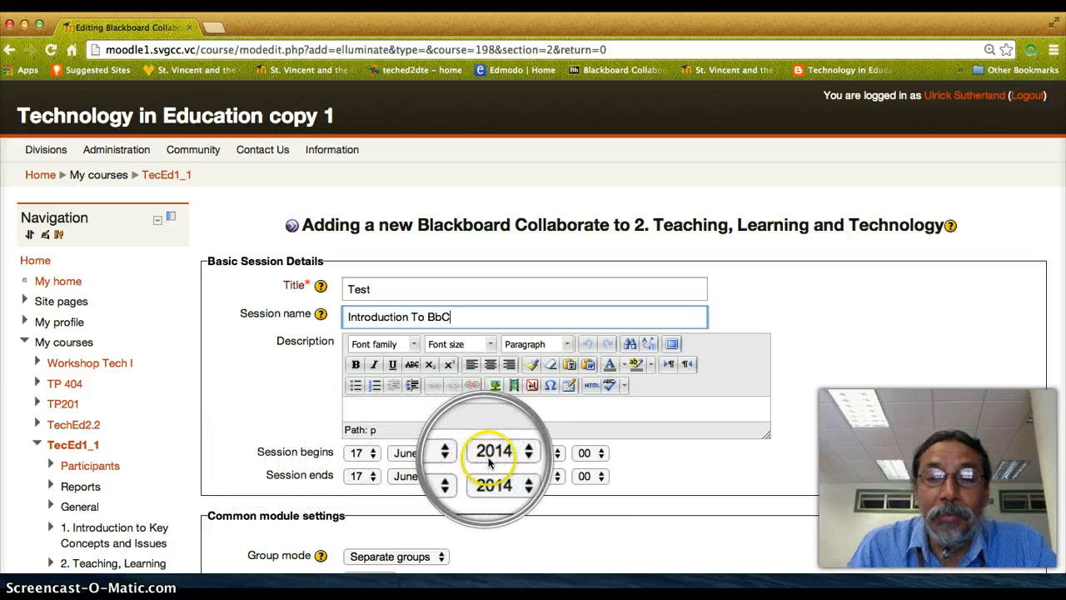
pyautogui.click(559, 456)
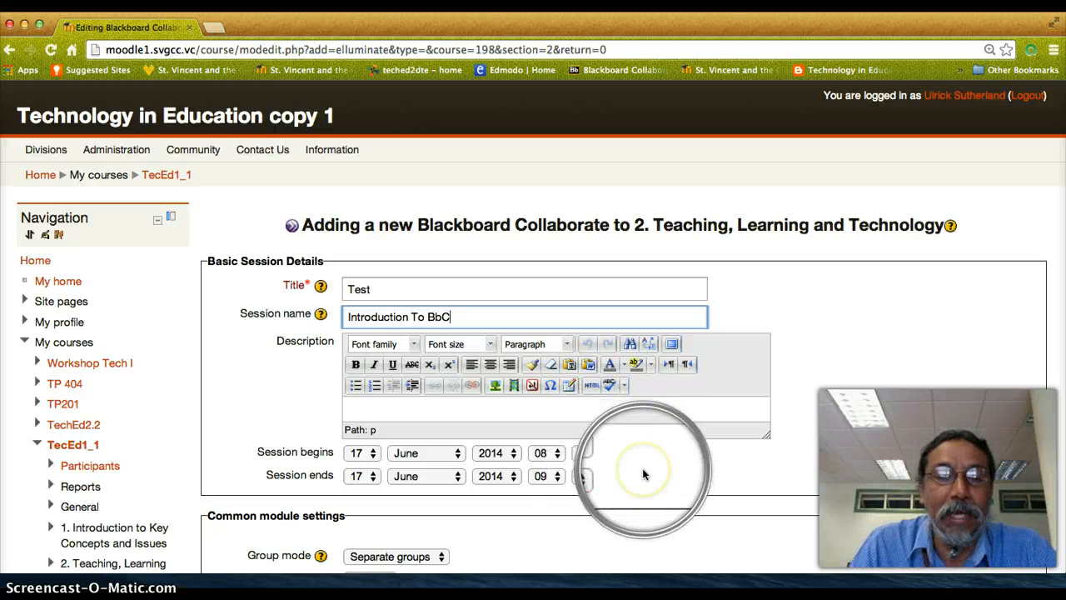
# - Set the session's group mode to No groups in the common module settings
pyautogui.scroll(-2, 642, 471)
pyautogui.scroll(-3, 642, 471)
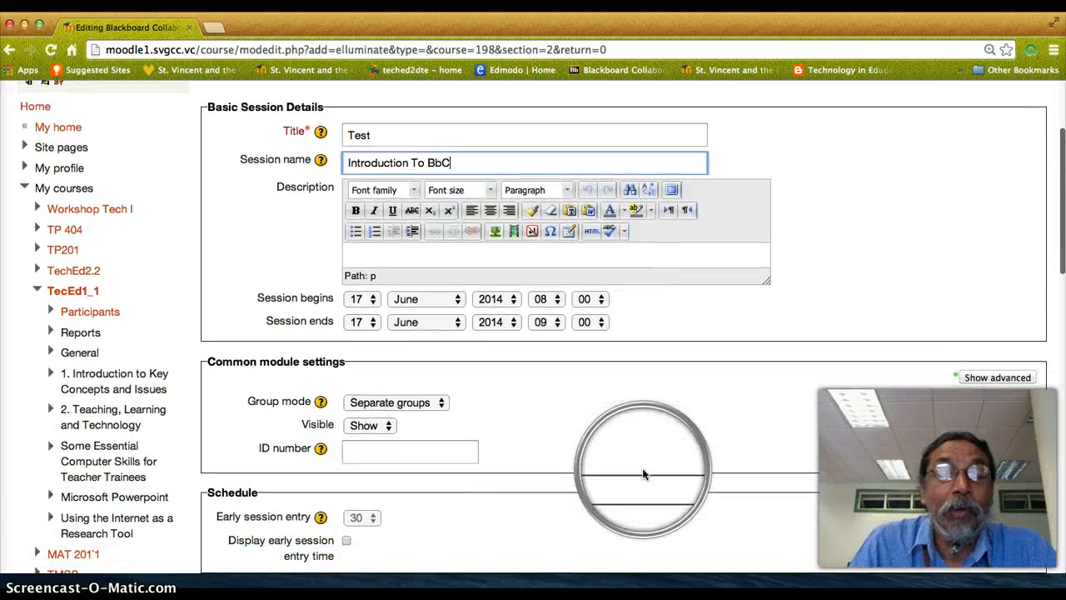
pyautogui.click(441, 405)
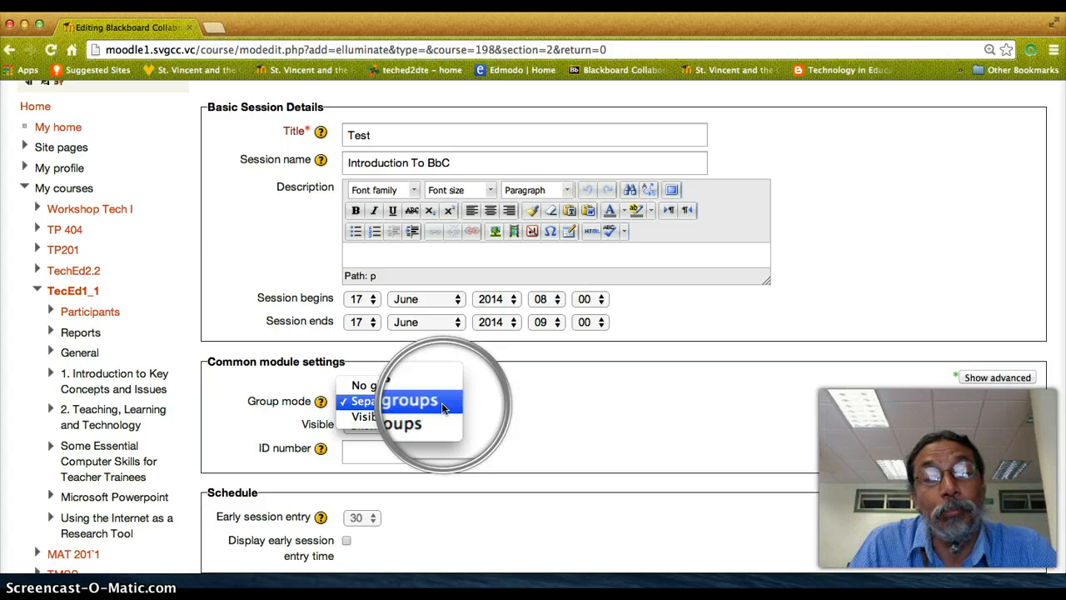
pyautogui.click(389, 389)
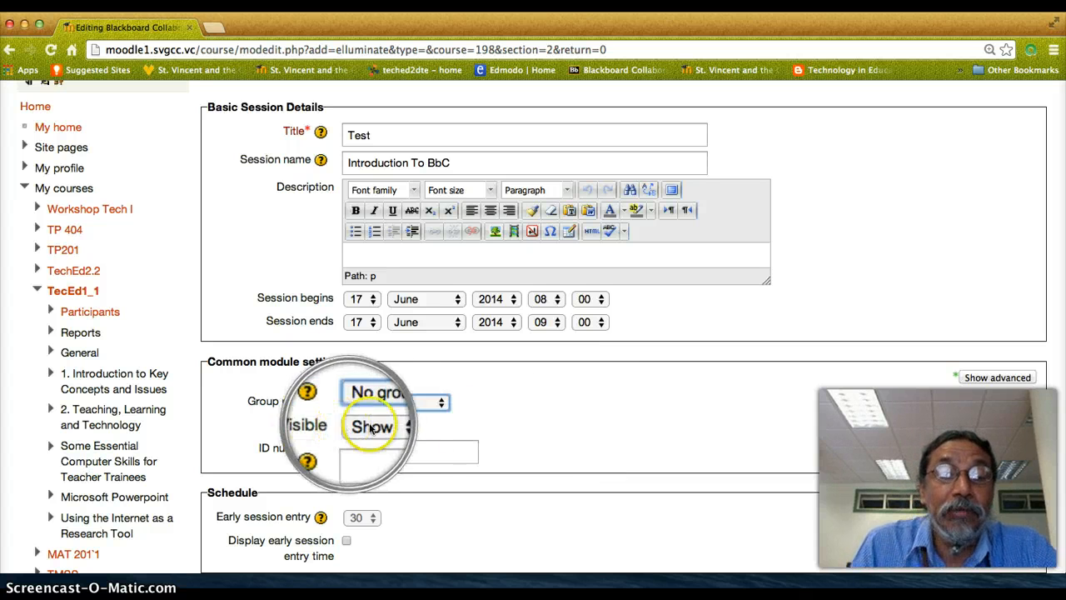
# - Set the maximum number of talkers to 3 in the session attributes
pyautogui.scroll(-1, 618, 427)
pyautogui.scroll(-5, 618, 427)
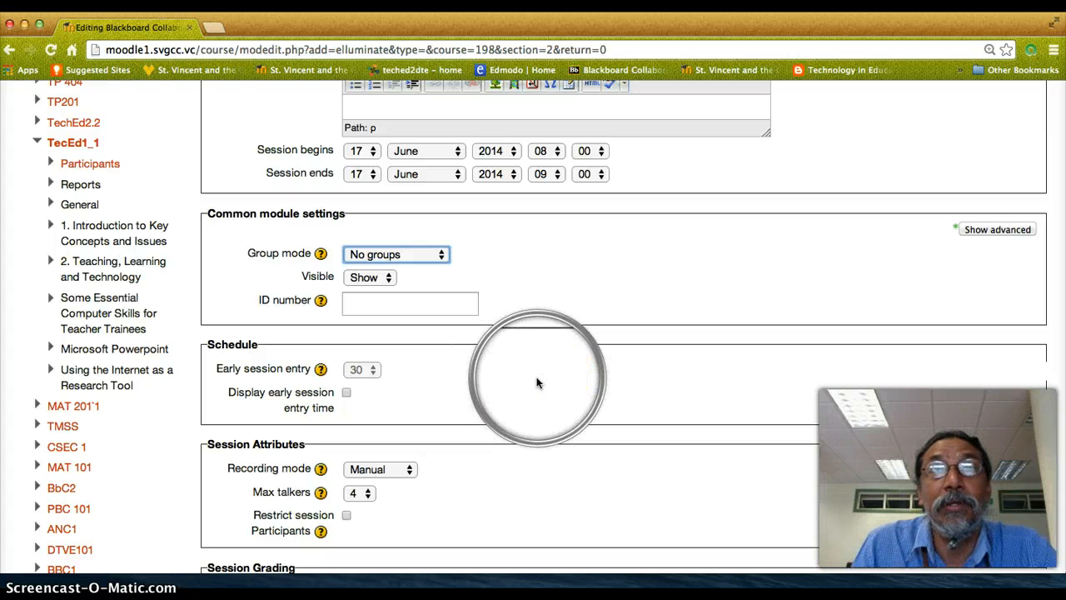
pyautogui.scroll(-1, 537, 383)
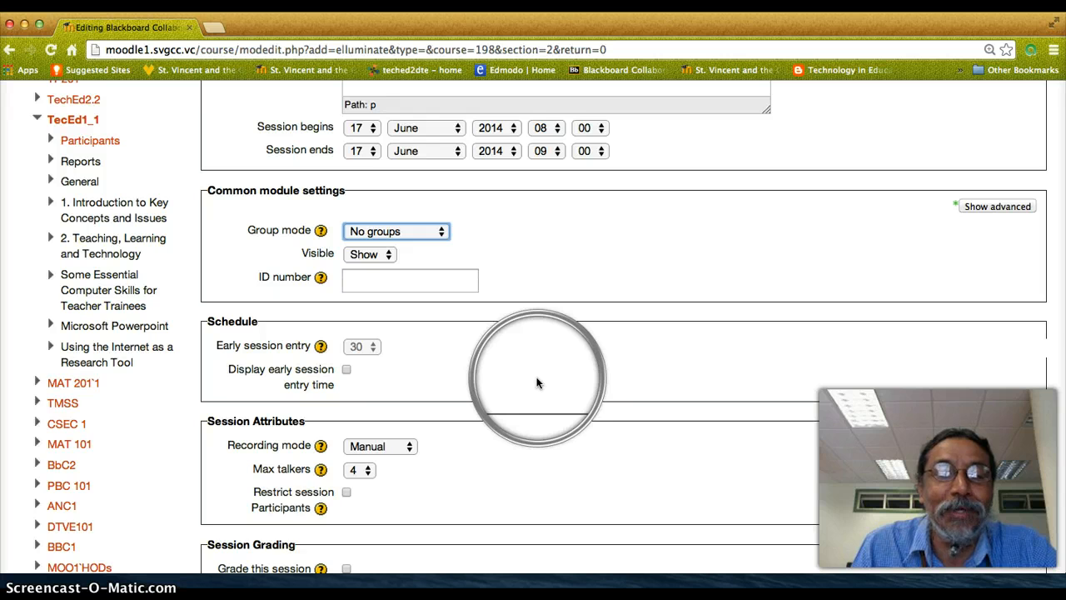
pyautogui.scroll(-3, 537, 383)
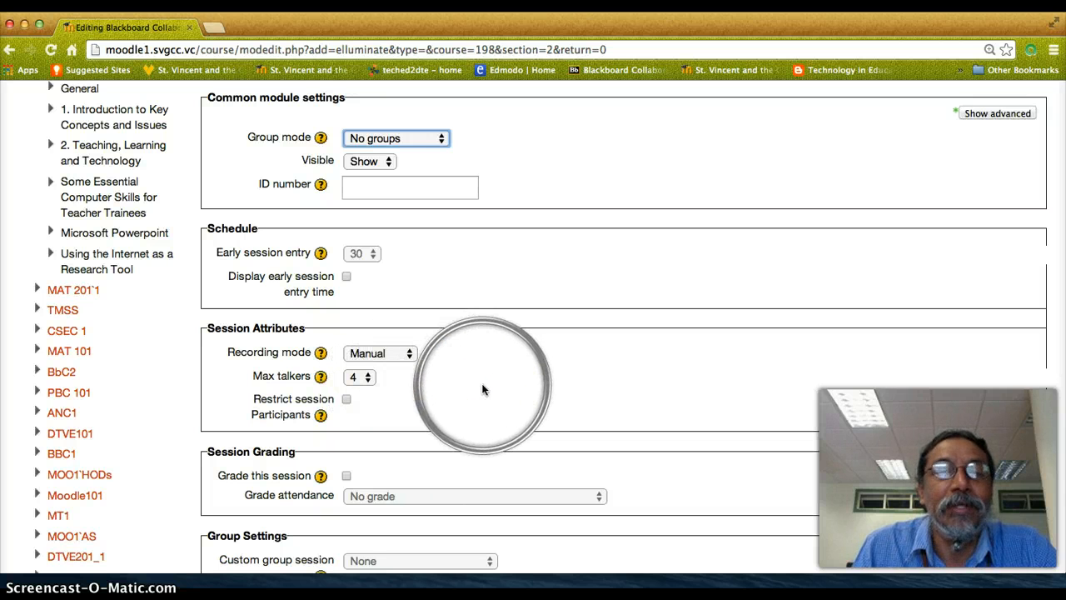
pyautogui.click(369, 381)
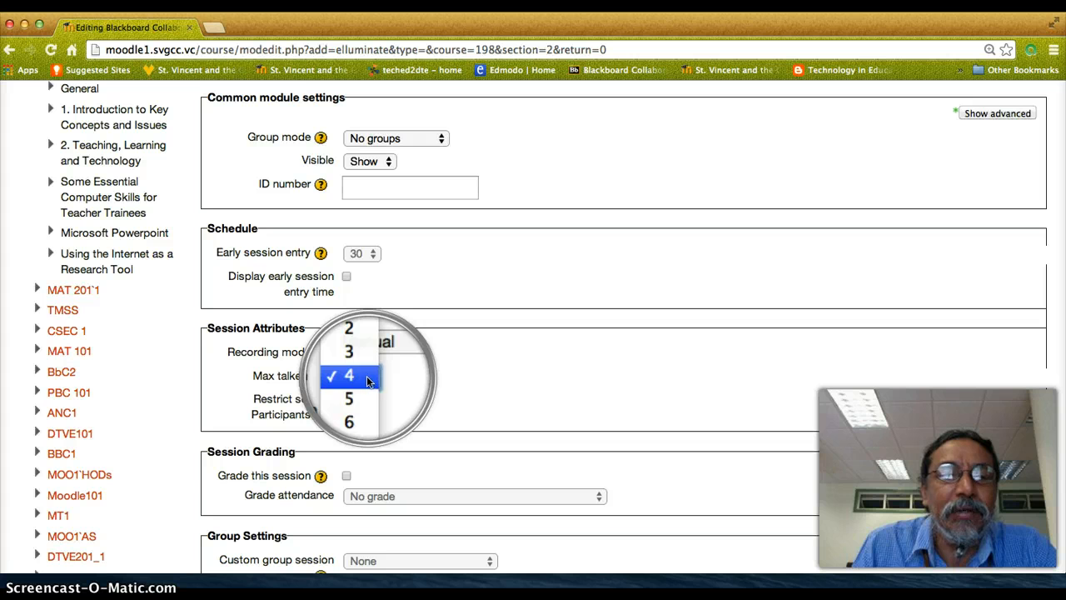
pyautogui.click(356, 361)
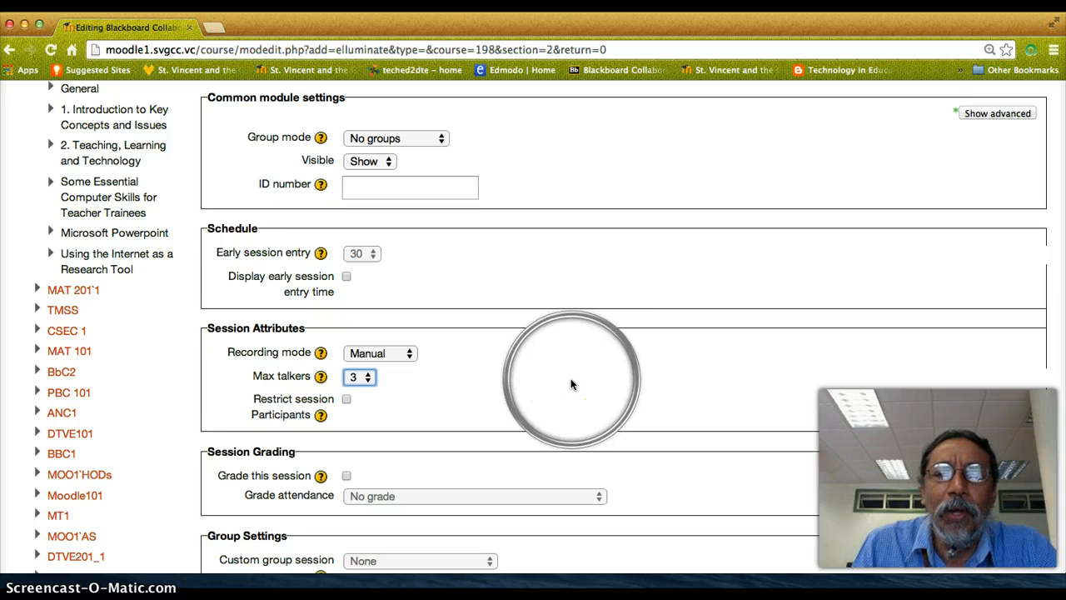
# - Save the Blackboard Collaborate session and return to the course page
pyautogui.scroll(-1, 572, 383)
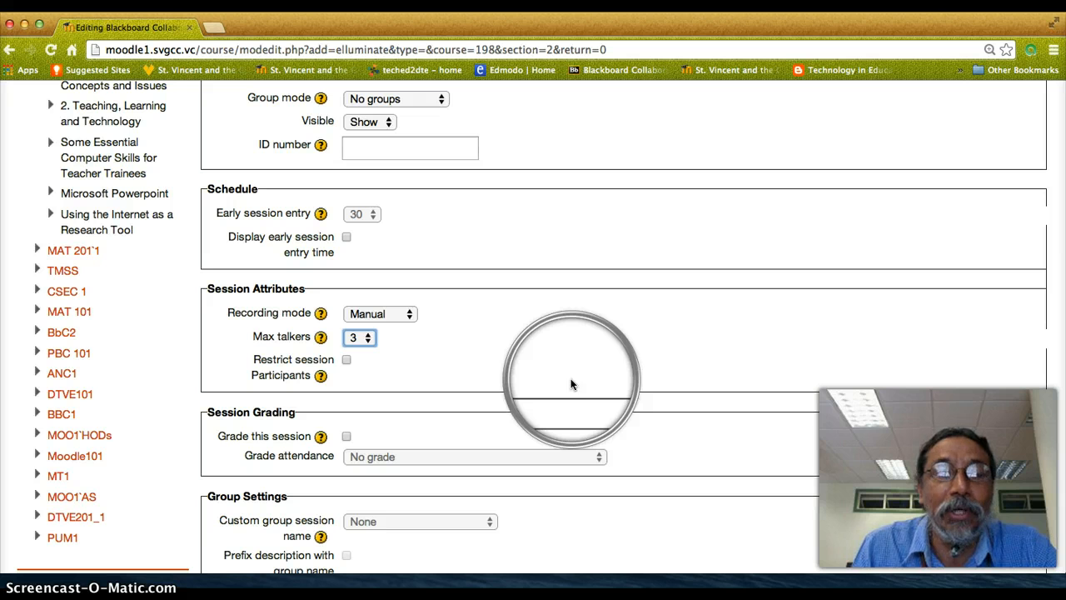
pyautogui.scroll(-4, 531, 373)
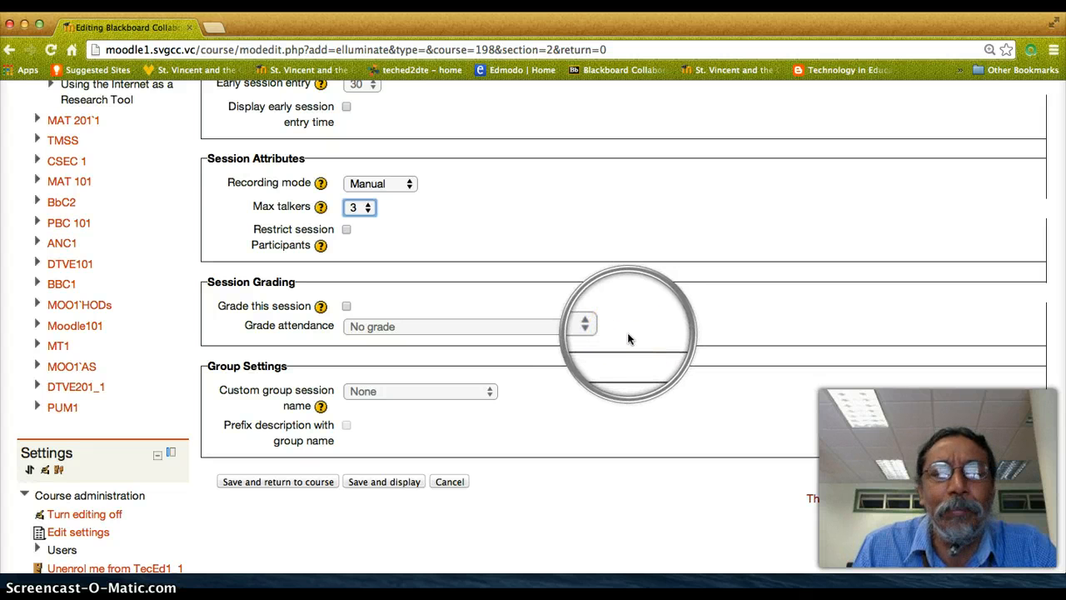
pyautogui.scroll(-3, 628, 338)
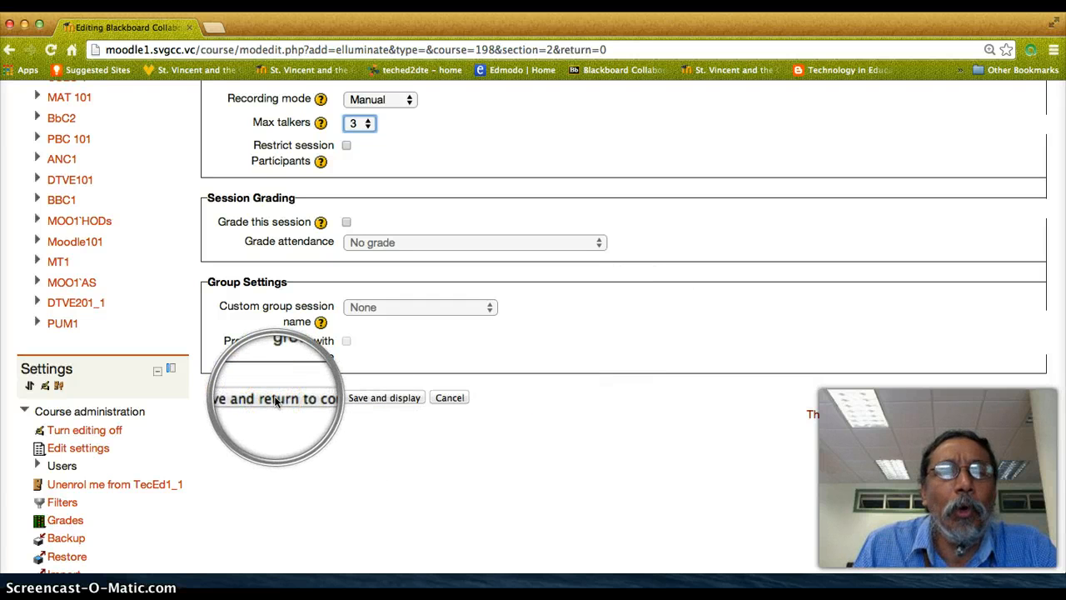
pyautogui.click(275, 401)
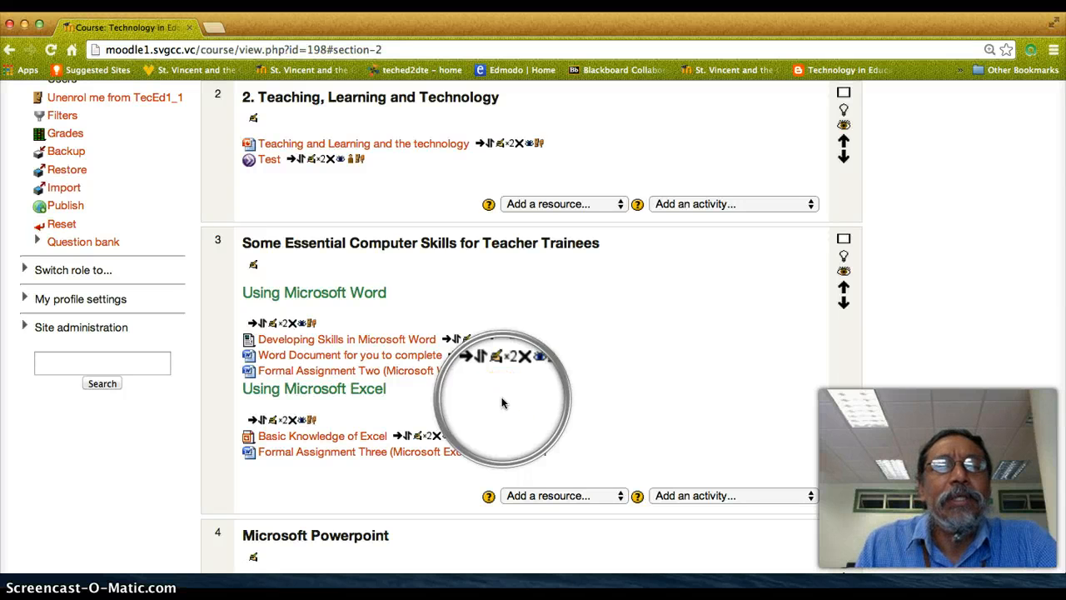
# - Open the Test session in section 2 and examine its session details, guest link, moderators and participants
pyautogui.scroll(3, 466, 182)
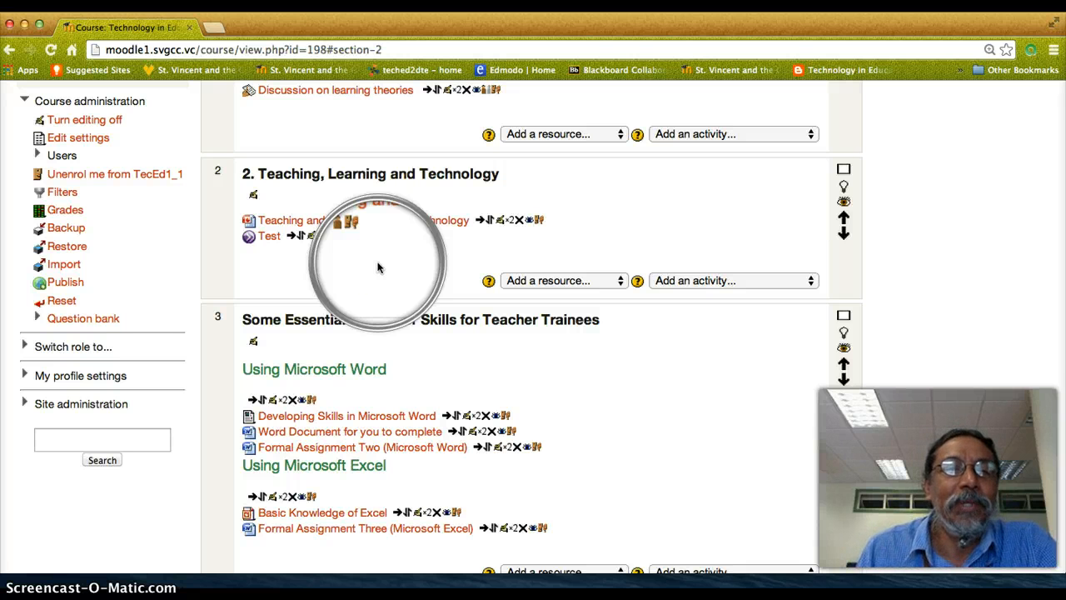
pyautogui.click(250, 240)
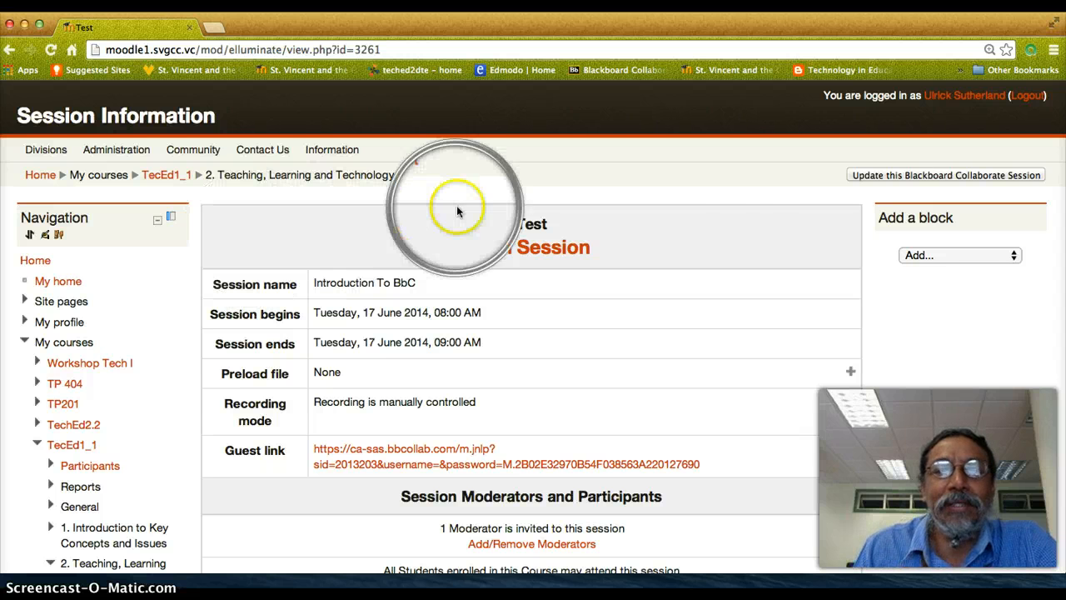
pyautogui.click(672, 190)
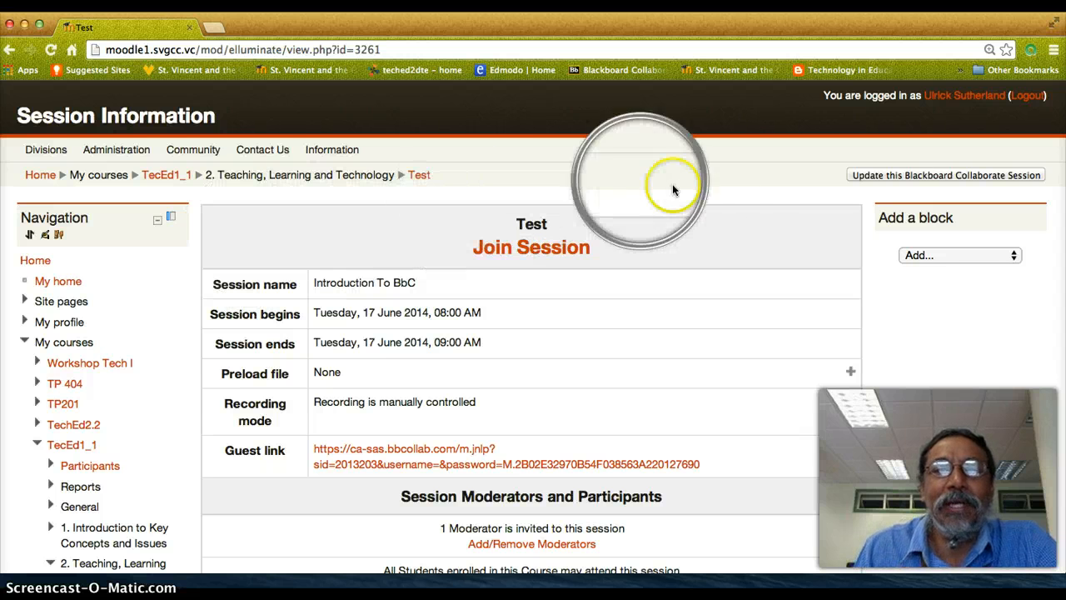
pyautogui.click(714, 255)
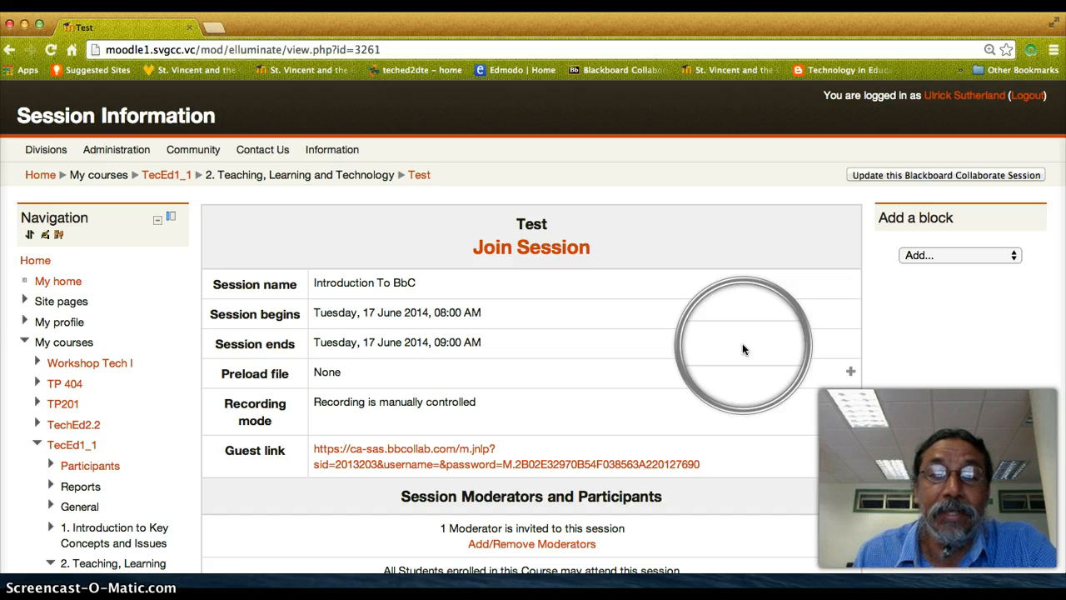
pyautogui.click(585, 354)
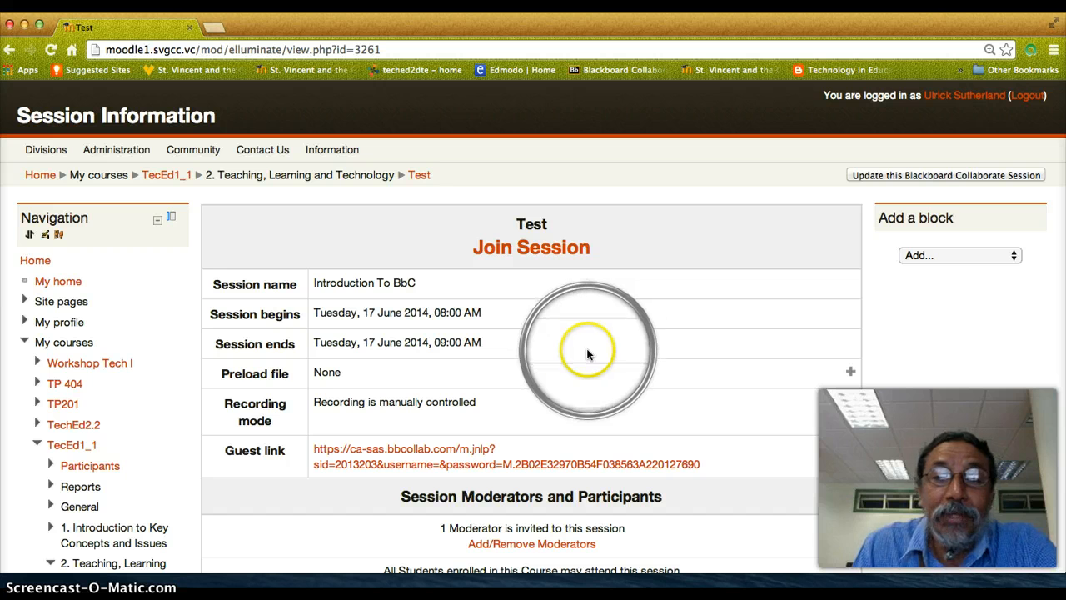
pyautogui.scroll(-2, 590, 354)
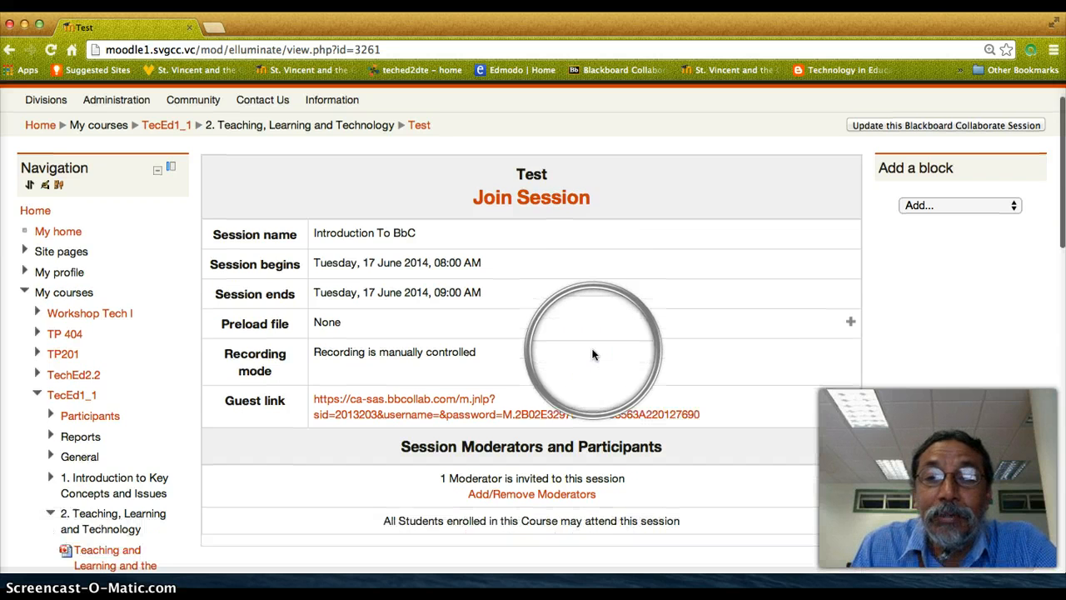
pyautogui.scroll(-1, 593, 355)
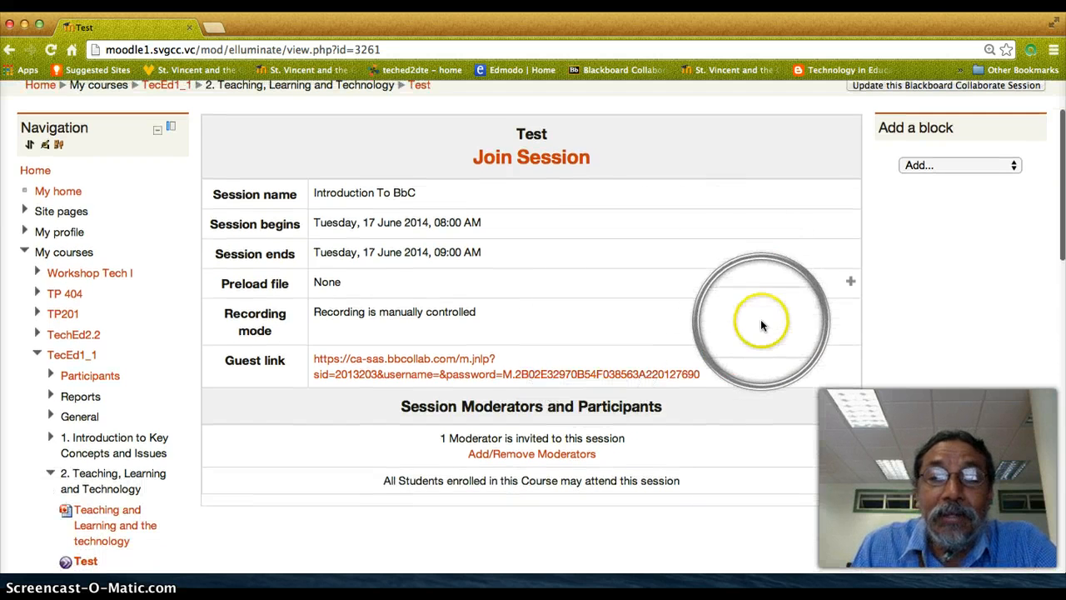